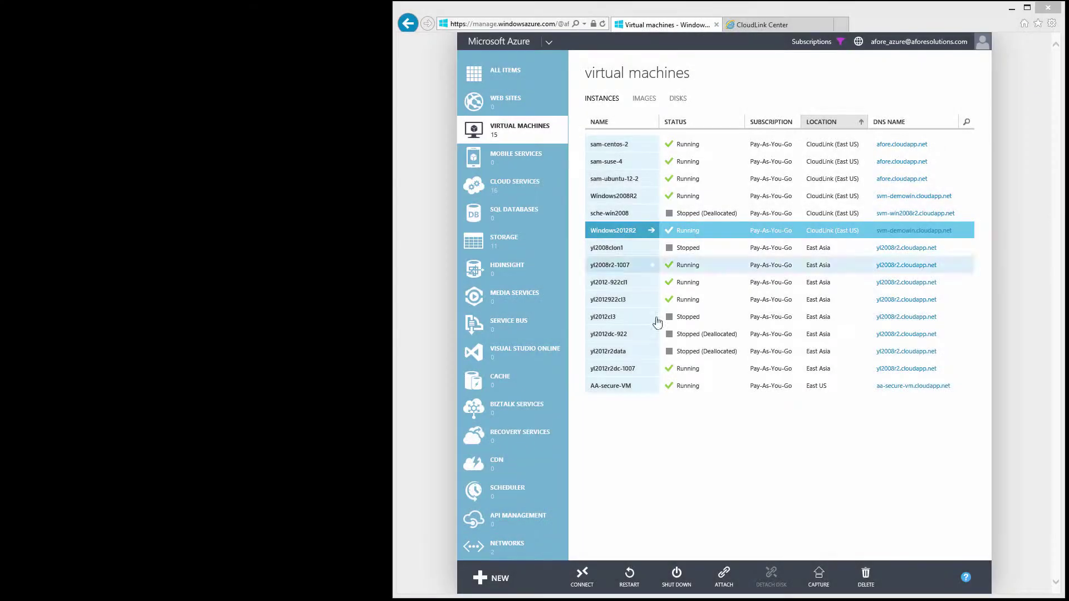
# - On the Windows2012R2 VM, run manage-bde -status to confirm BitLocker isn't recognized, then close the prompt
pyautogui.click(579, 577)
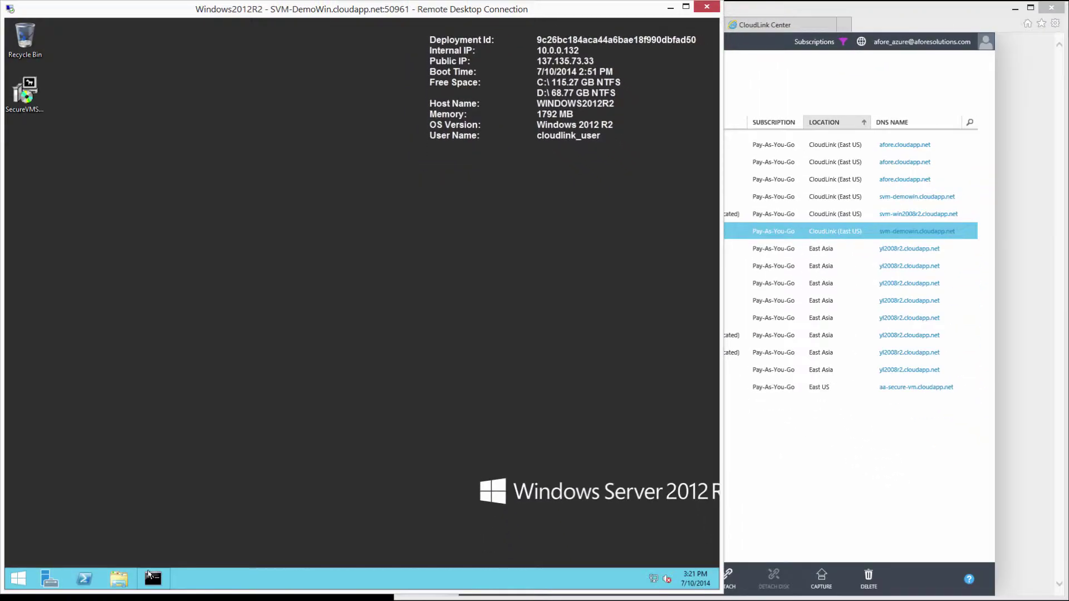
pyautogui.click(152, 578)
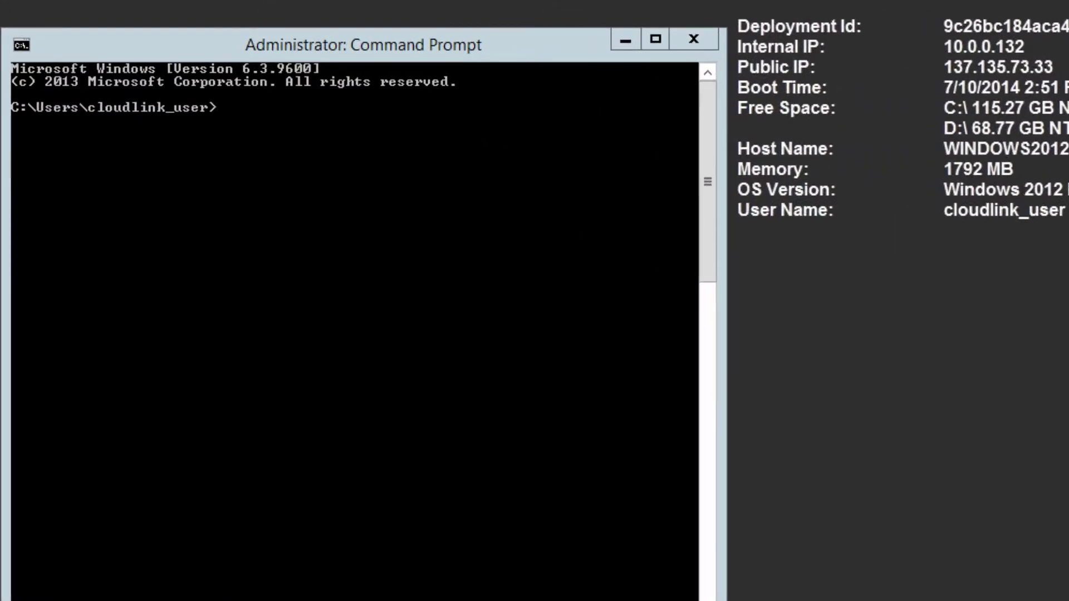
pyautogui.write('manage-bde -status')
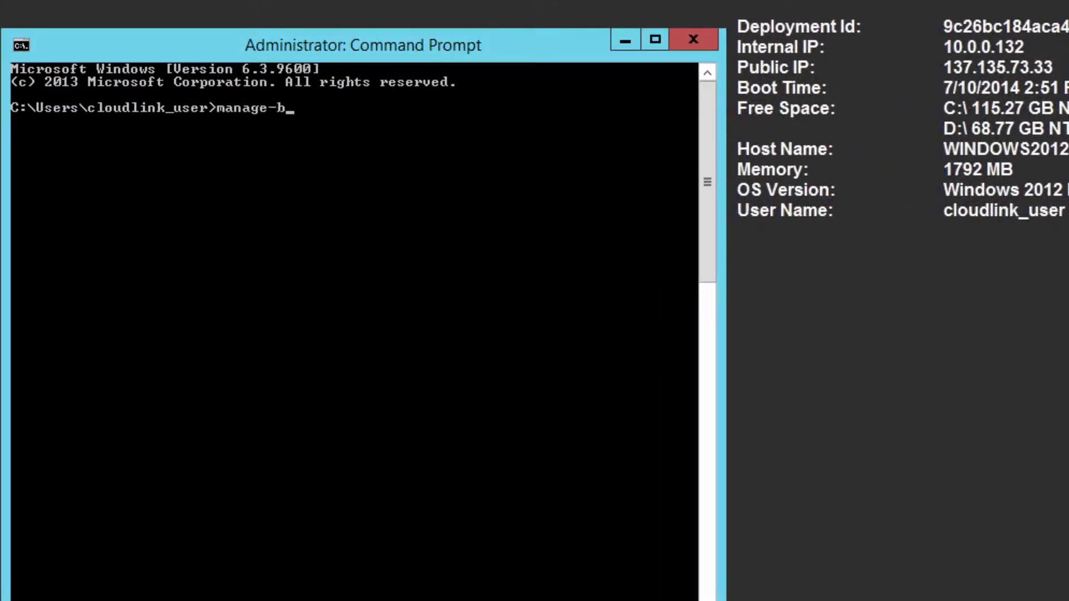
pyautogui.press('Return')
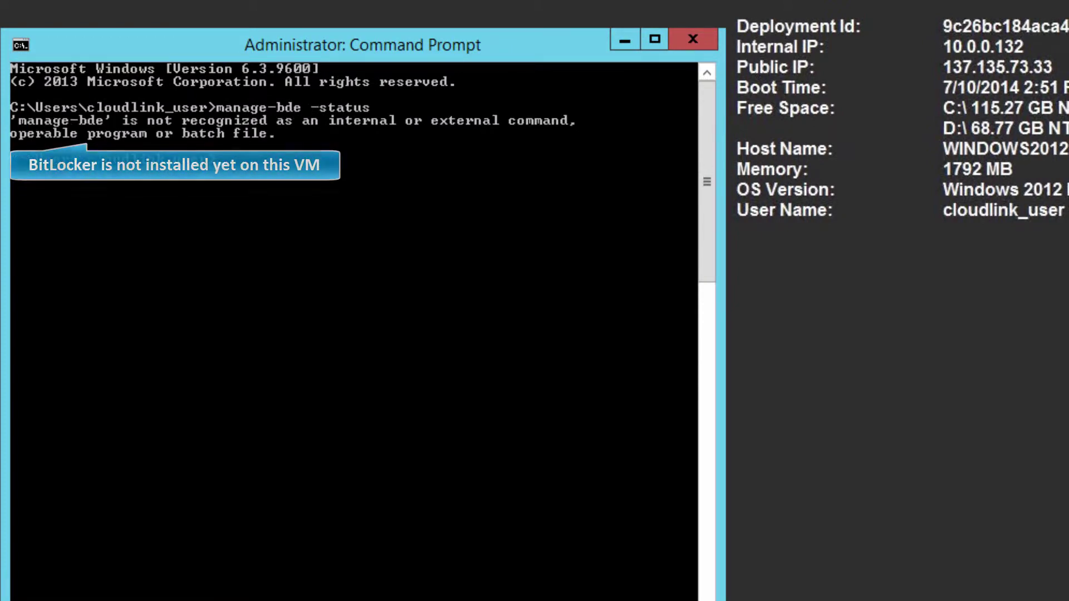
pyautogui.click(697, 35)
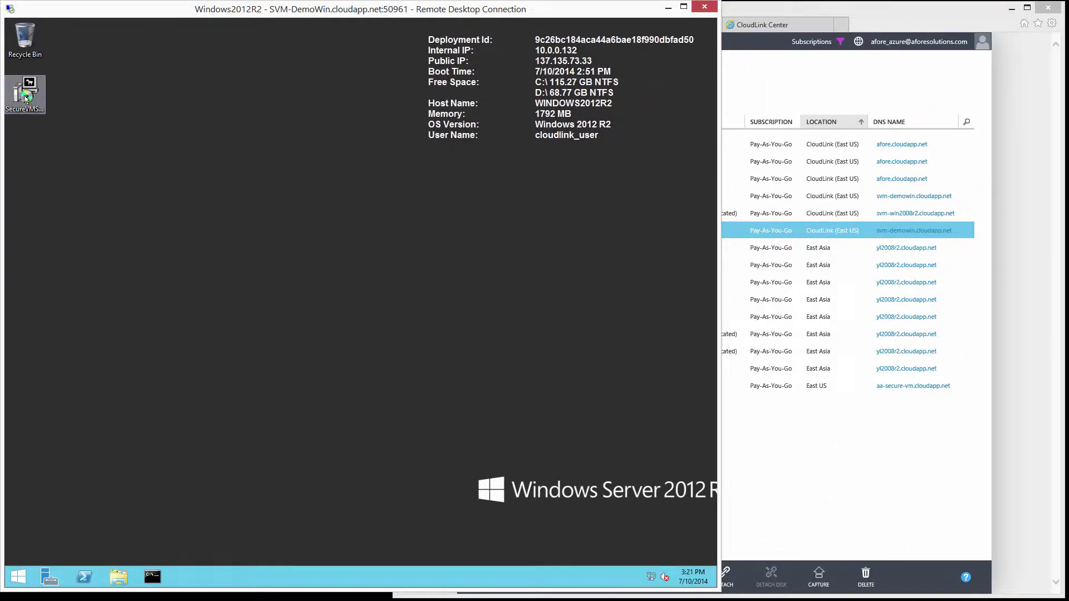
# - Run SecureVMSetup from the desktop and pin the SecureVM shield icon to the taskbar
pyautogui.doubleClick(22, 98)
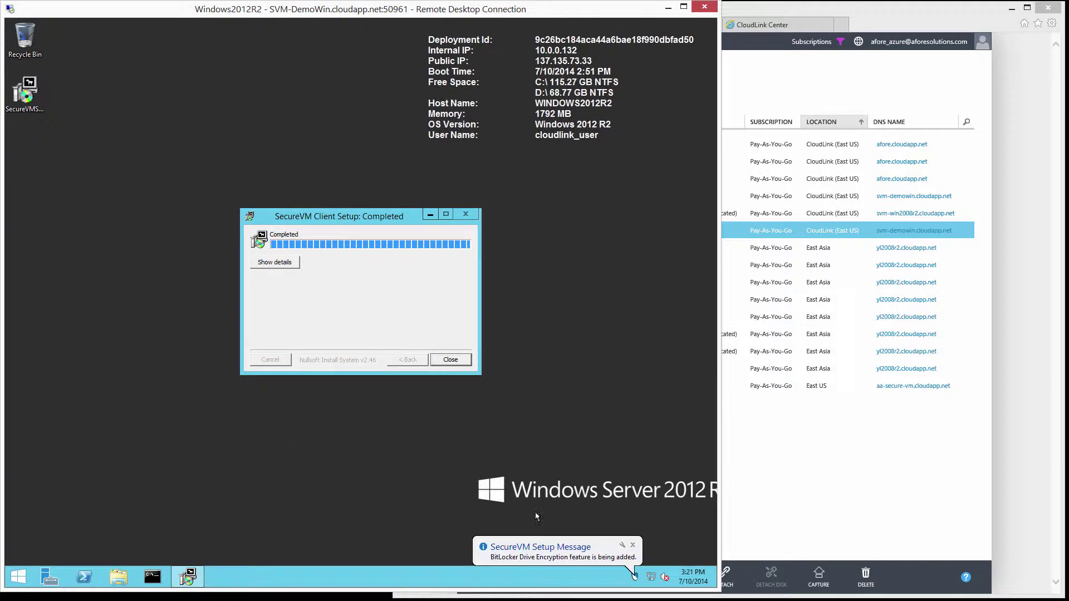
pyautogui.click(638, 577)
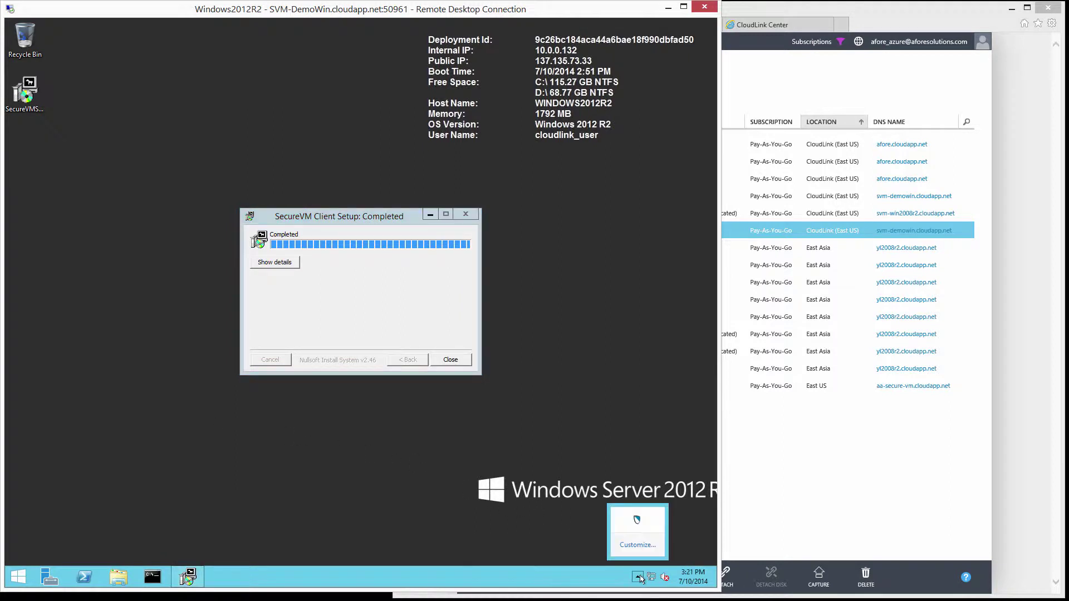
pyautogui.moveTo(637, 521); pyautogui.dragTo(620, 581)
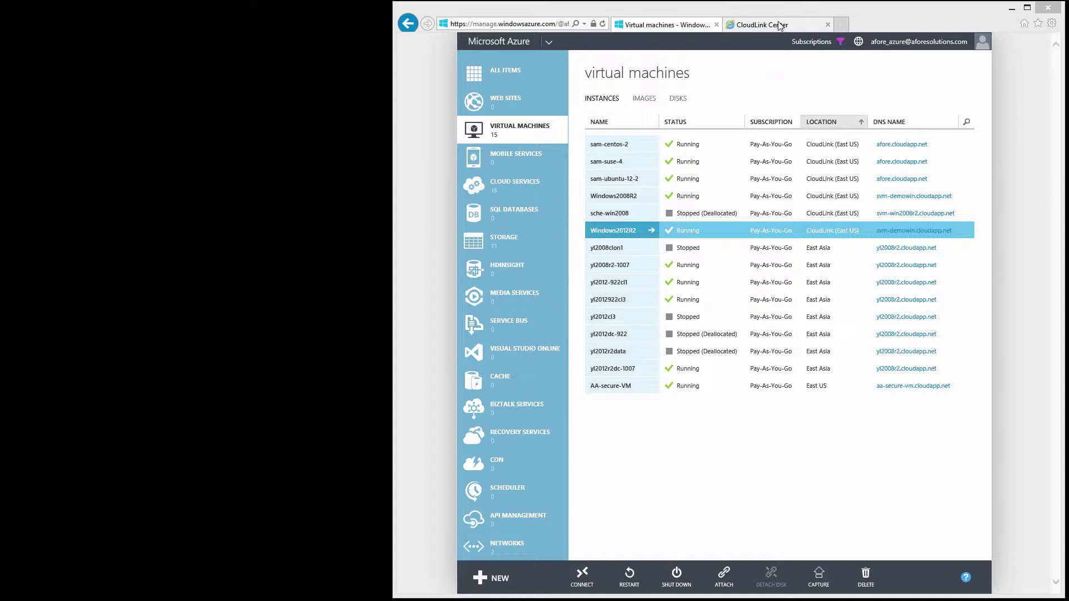
# - Log in to CloudLink Center with the admin username and password
pyautogui.click(780, 25)
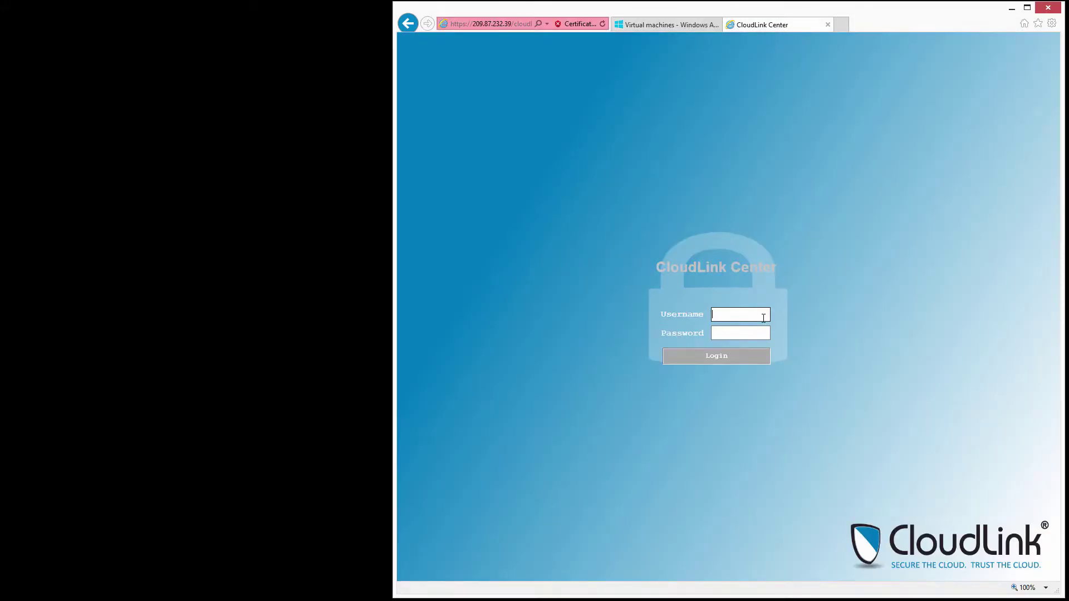
pyautogui.write('secadmin')
pyautogui.press('Tab')
pyautogui.write('password')
pyautogui.press('Return')
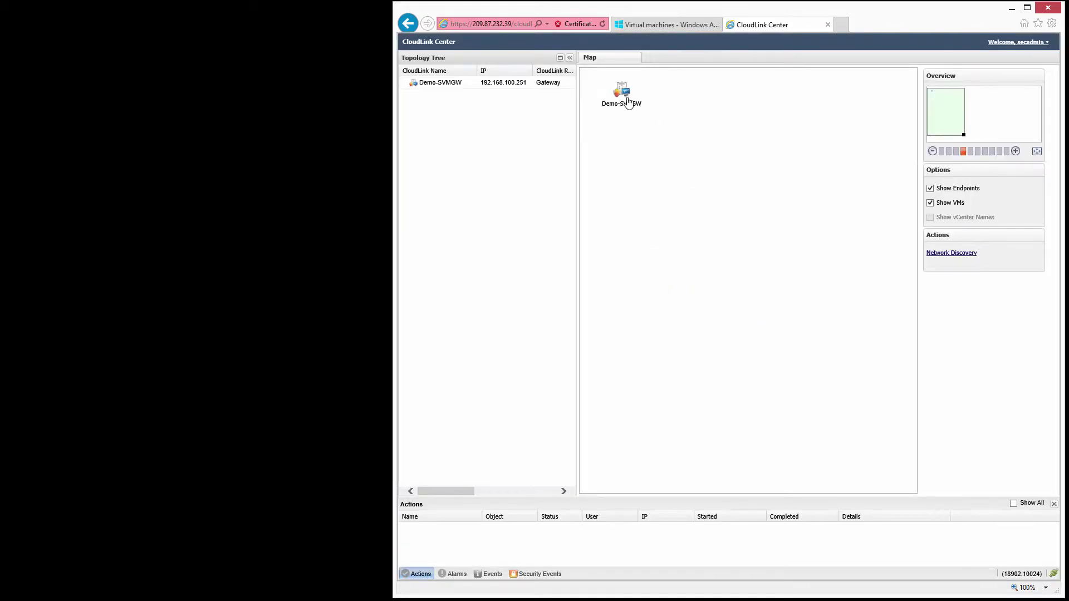
# - Accept the pending Windows2012R2 VM in Demo-SVMGW's SecureVM list
pyautogui.click(628, 103)
pyautogui.click(802, 60)
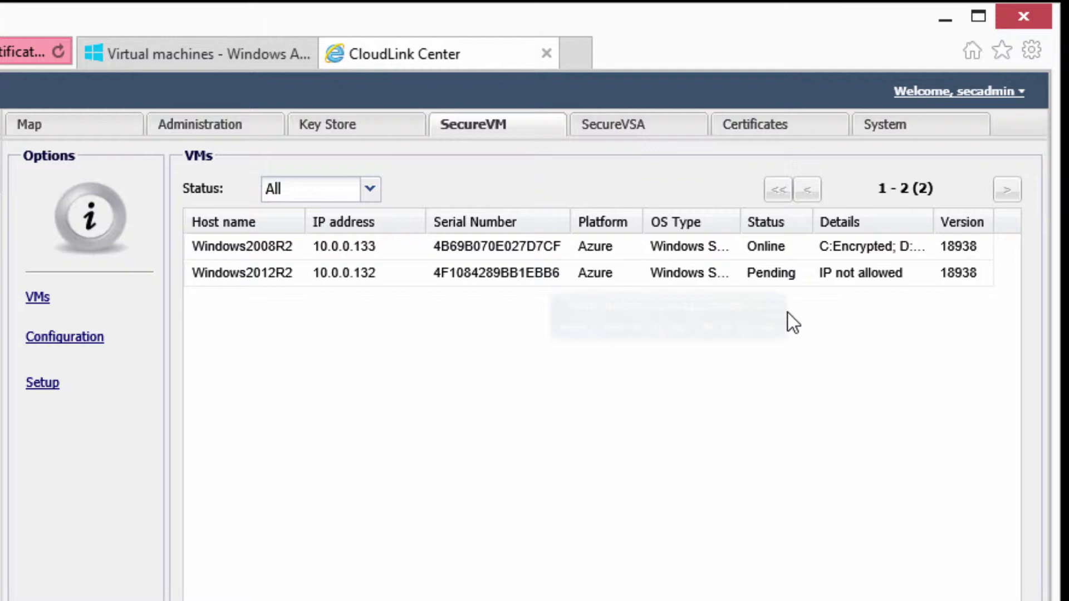
pyautogui.rightClick(796, 275)
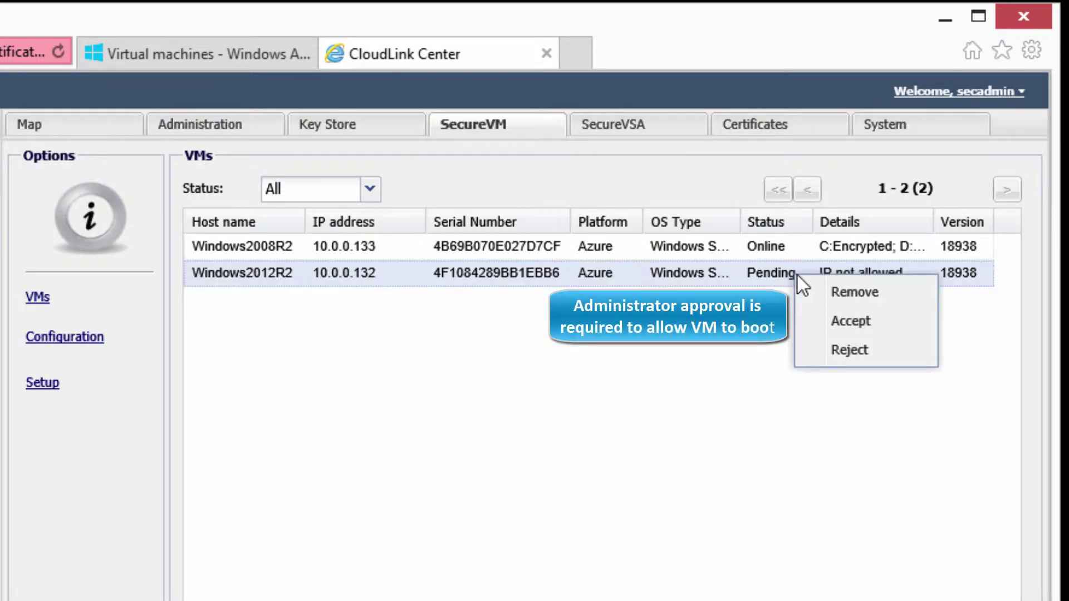
pyautogui.click(845, 323)
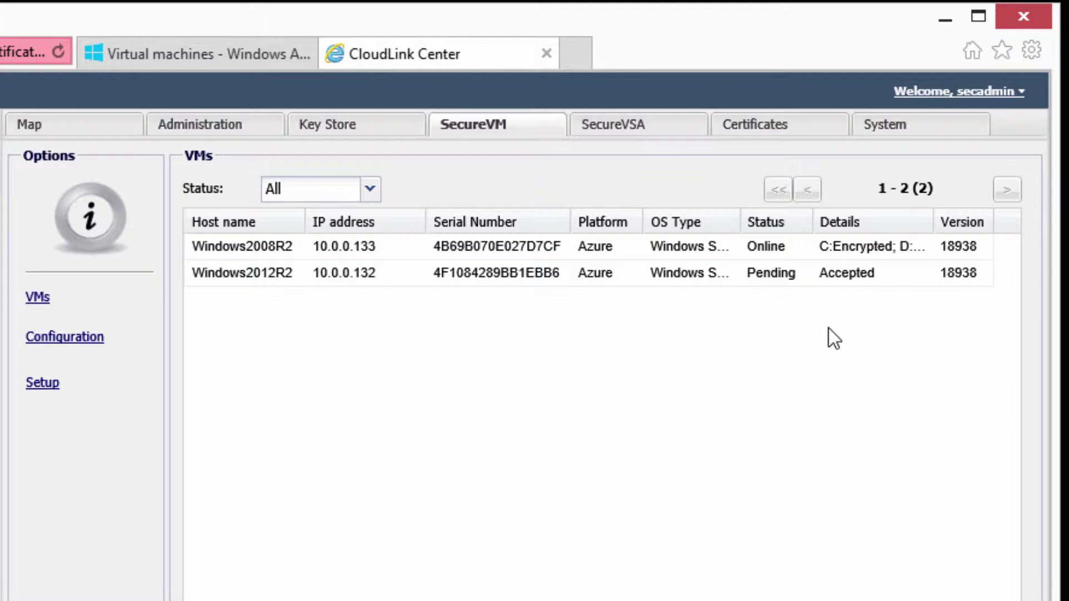
# - Add 10.0.0.132 as an IP-type entry to the SecureVM accepted IPs
pyautogui.click(65, 338)
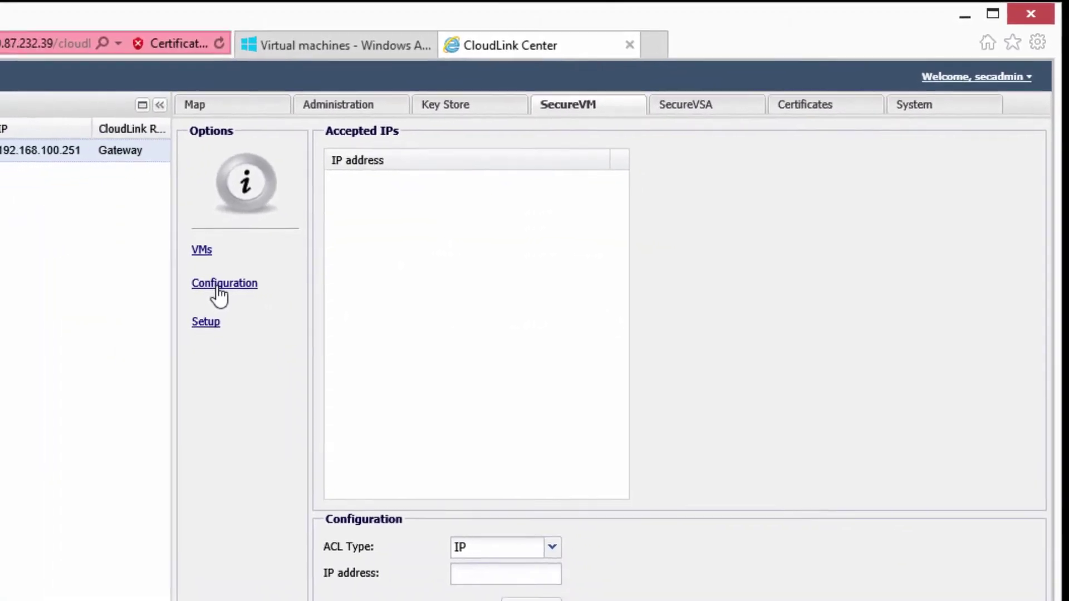
pyautogui.click(486, 575)
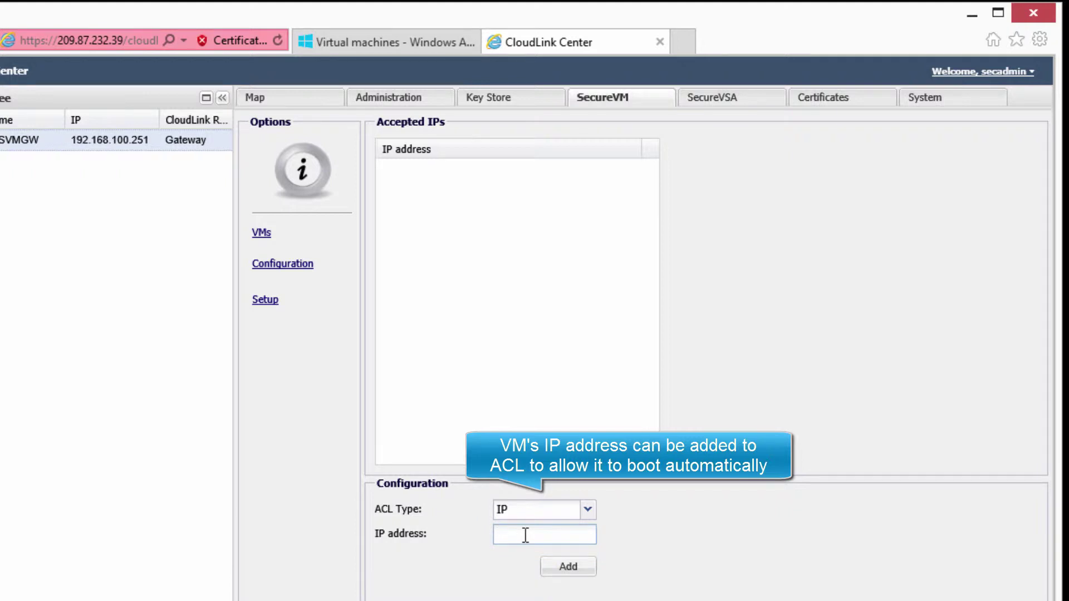
pyautogui.write('10.0.0.132')
pyautogui.click(555, 571)
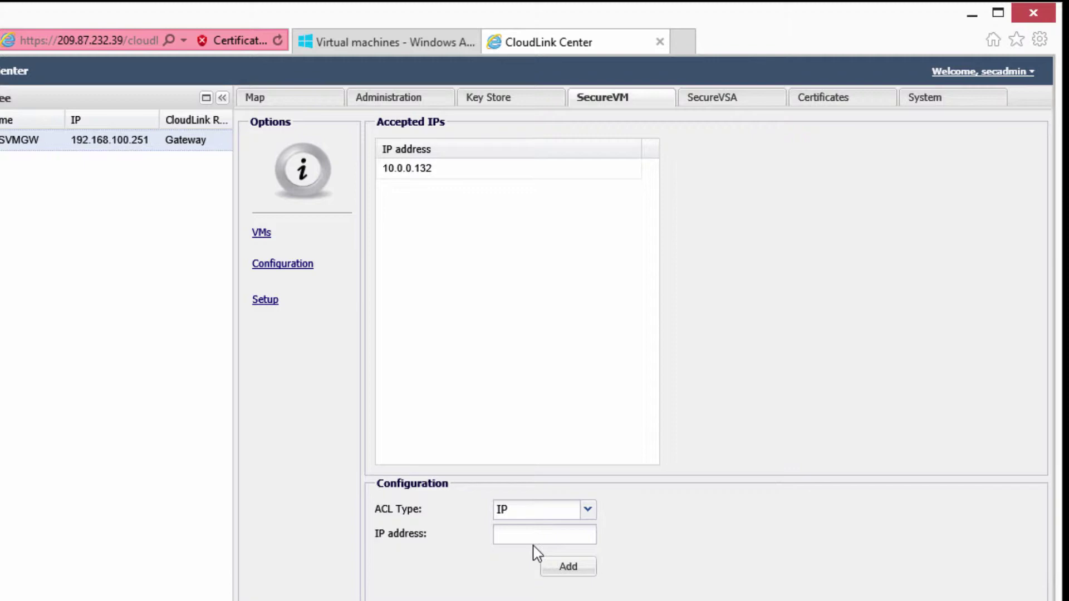
# - Refresh the SecureVM VM list to see Windows2012R2 Online with C: encrypting
pyautogui.click(269, 238)
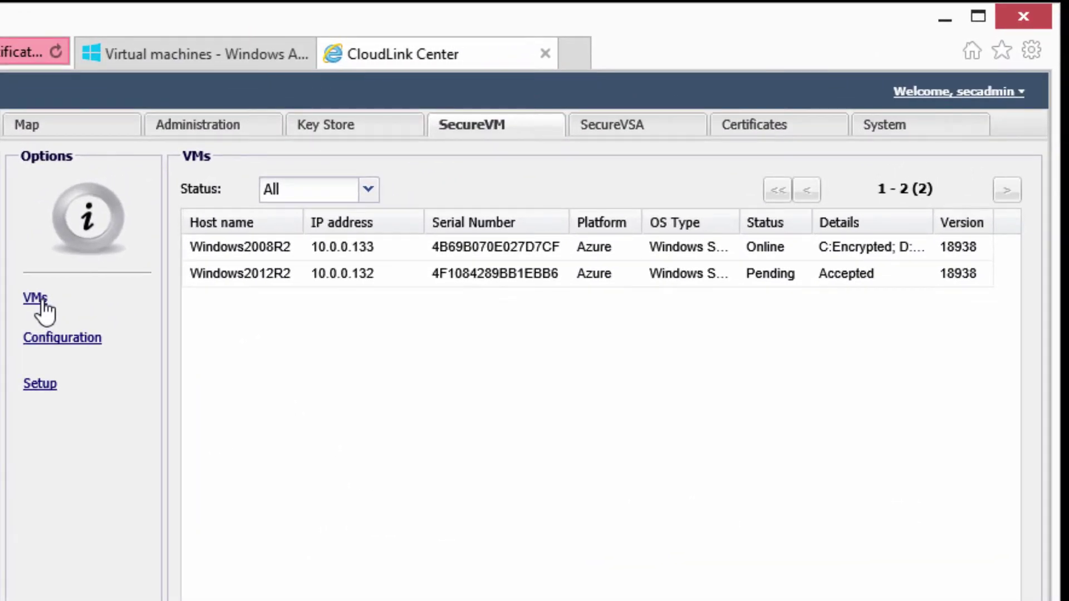
pyautogui.click(42, 304)
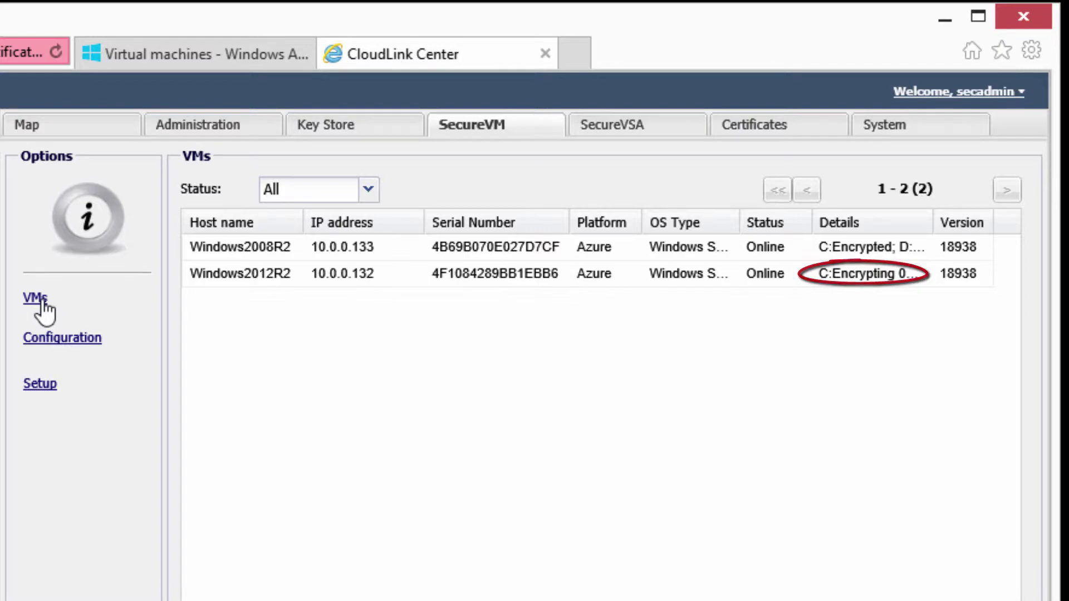
pyautogui.click(210, 56)
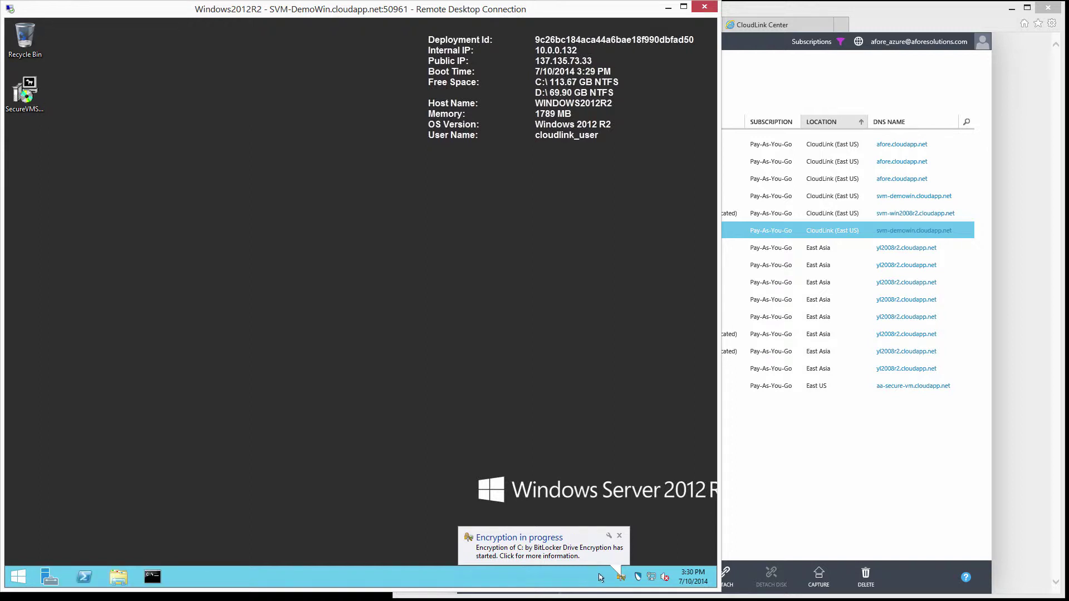
# - Follow BitLocker encryption of drive C: to completion, then view Windows2012R2 as Encrypted in CloudLink Center
pyautogui.click(621, 578)
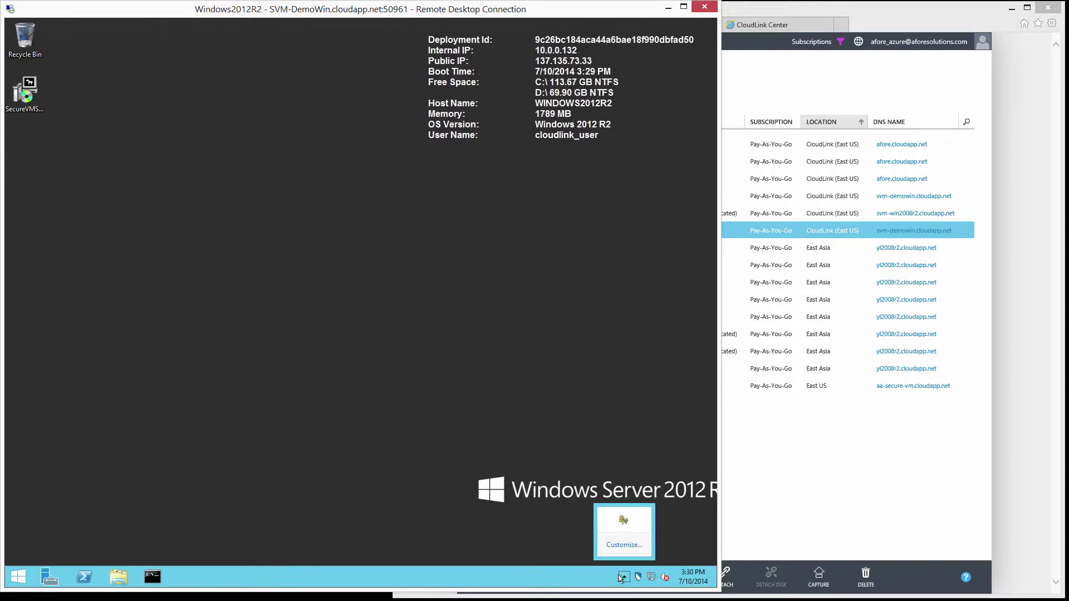
pyautogui.click(623, 519)
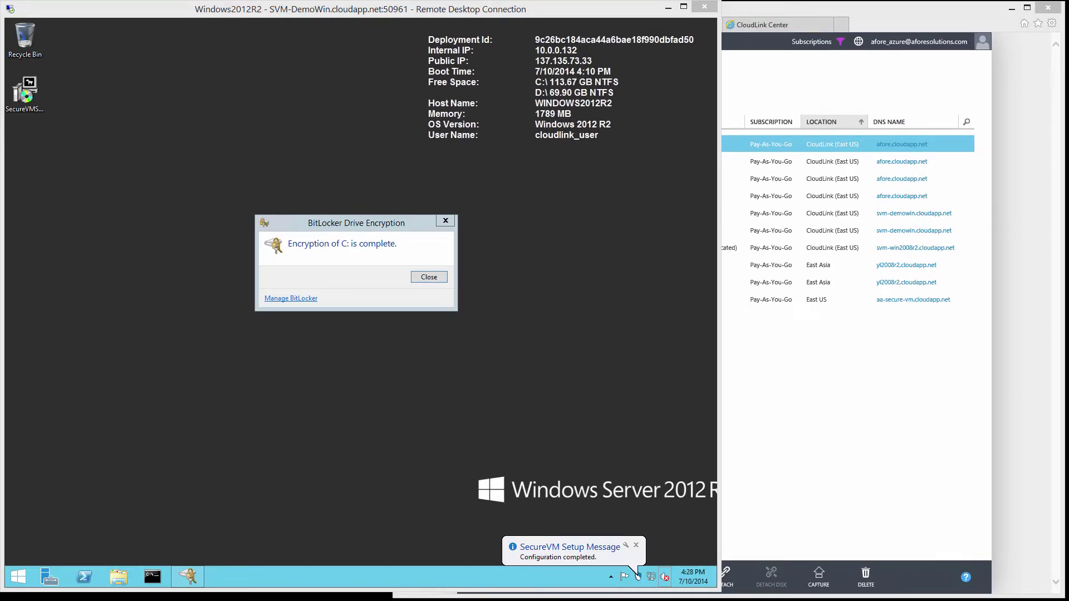
pyautogui.click(782, 26)
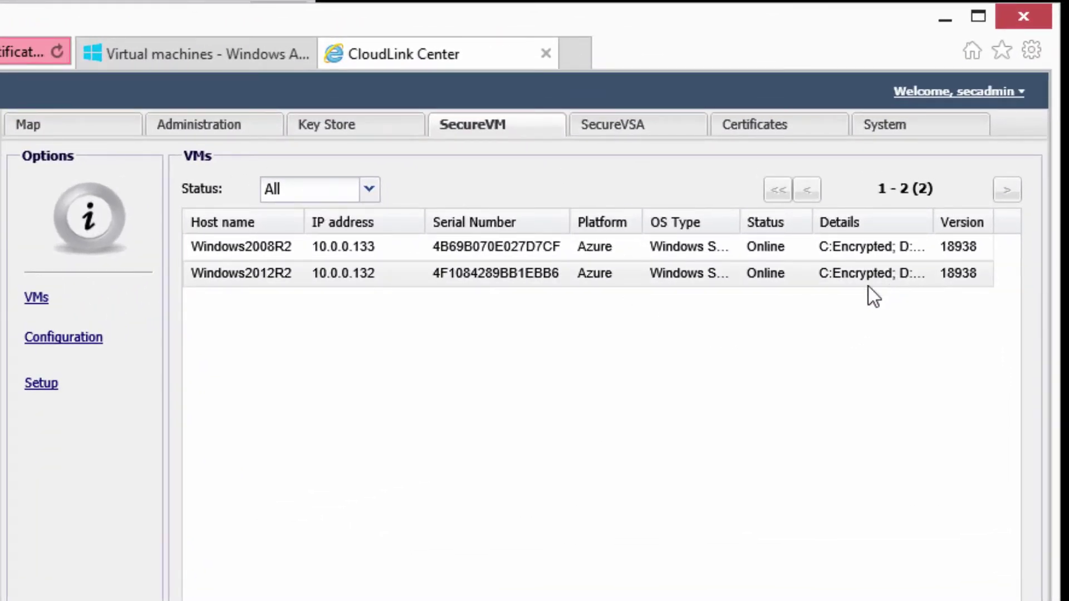
# - Restart Windows2012R2 from the Azure portal and verify CloudLink Center still shows it Online and Encrypted
pyautogui.click(196, 59)
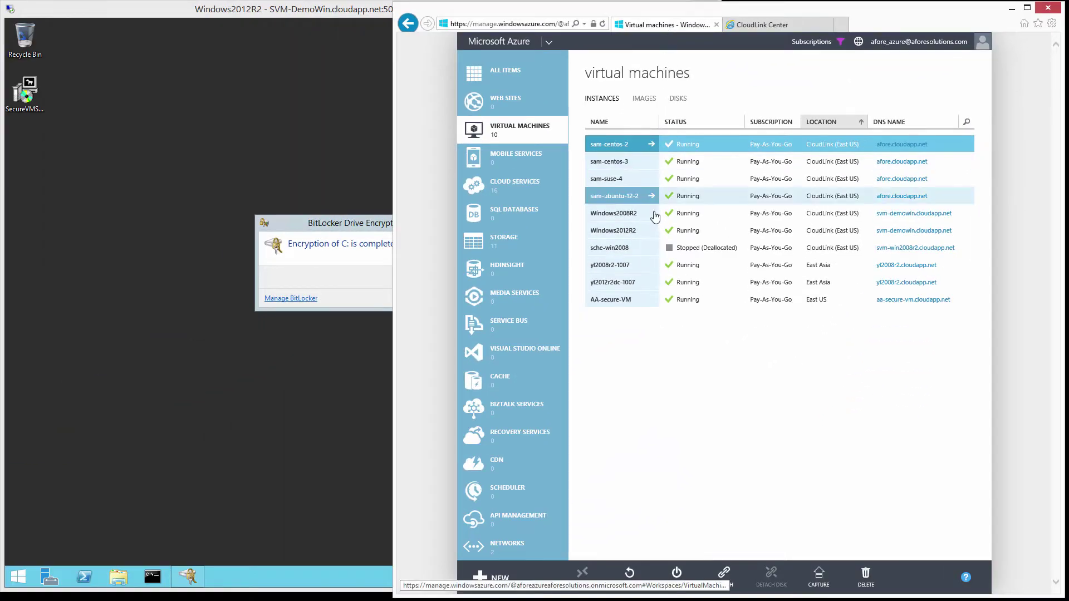
pyautogui.click(670, 236)
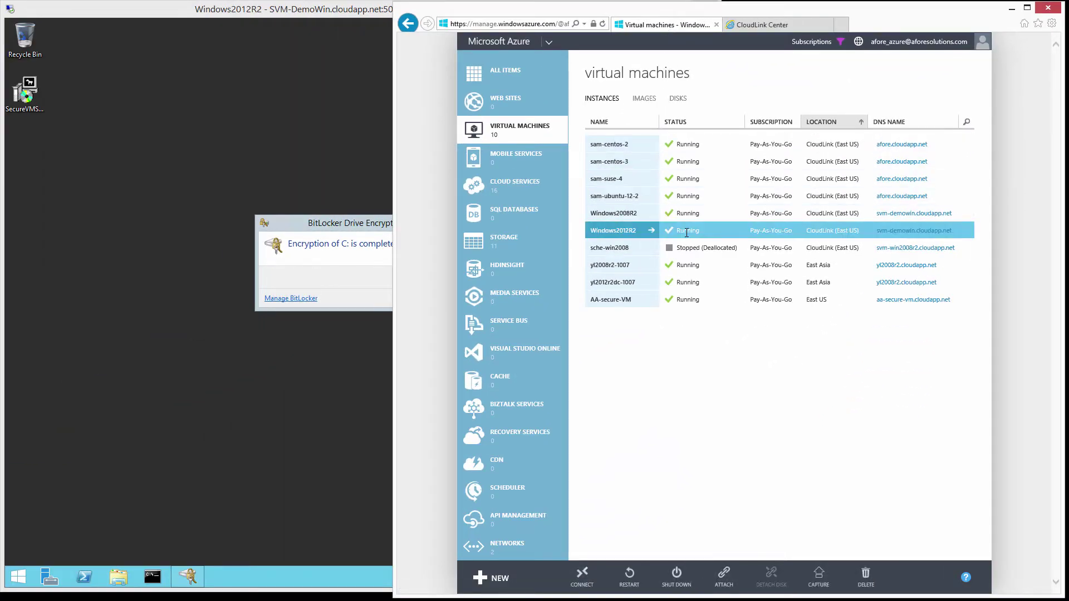
pyautogui.click(629, 578)
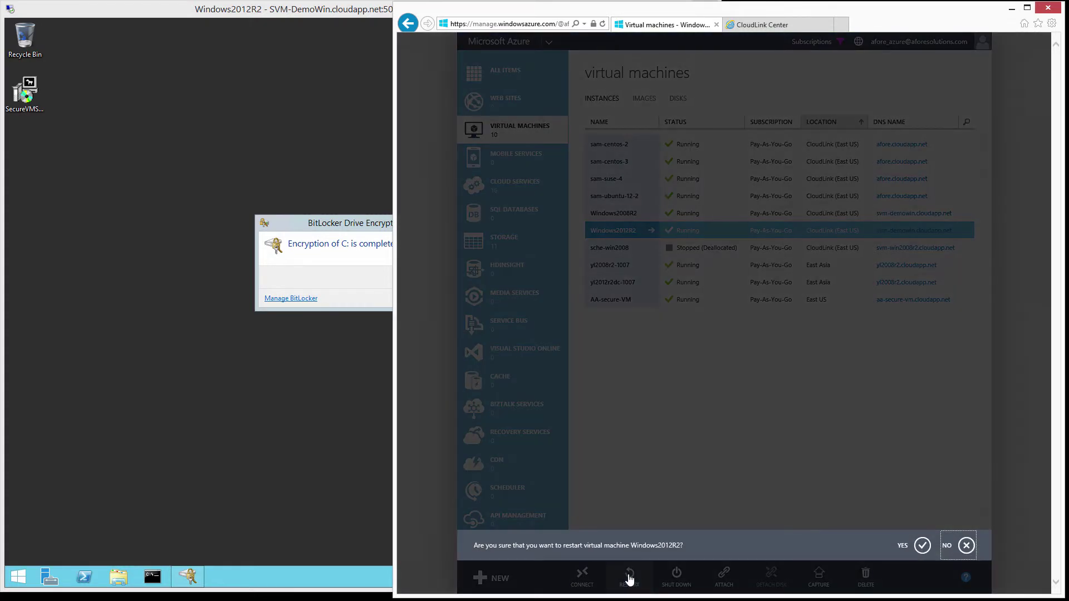
pyautogui.click(922, 547)
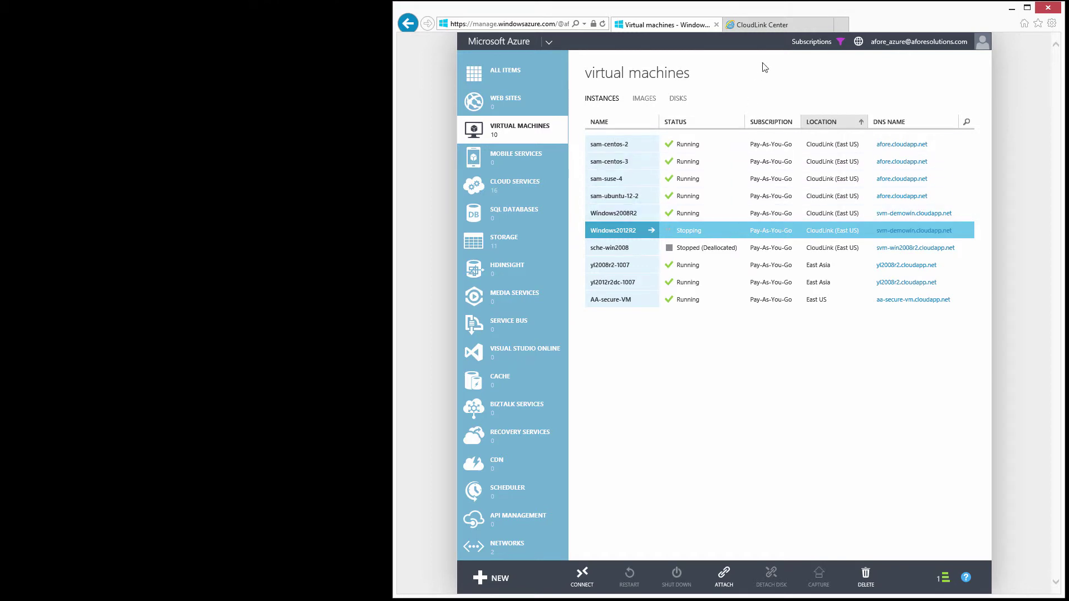
pyautogui.click(777, 28)
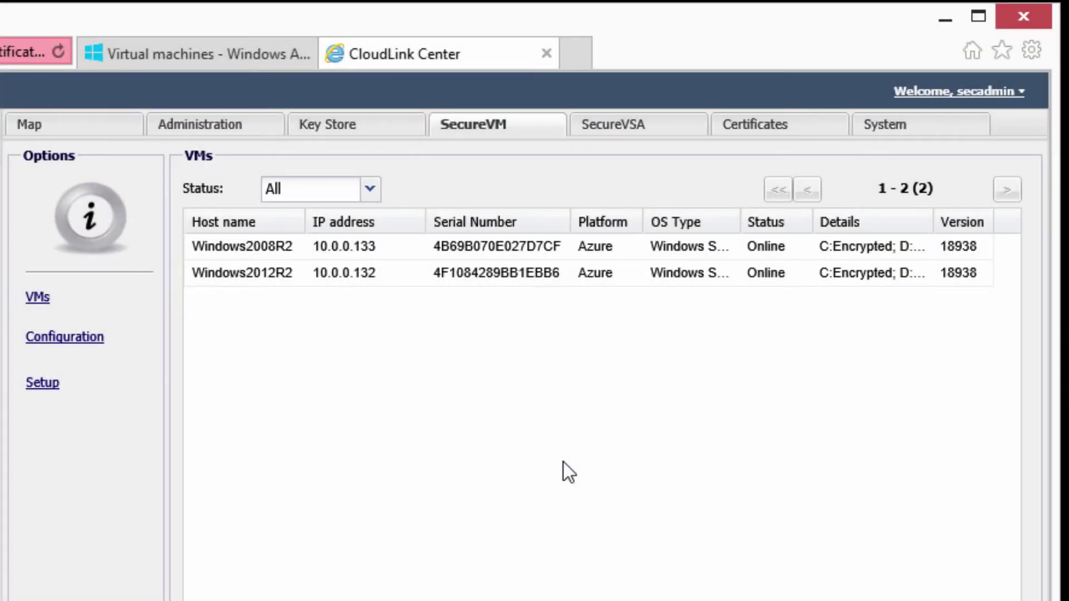
# - View the Azure virtual machine list showing Windows2012R2 Running after the restart
pyautogui.click(215, 54)
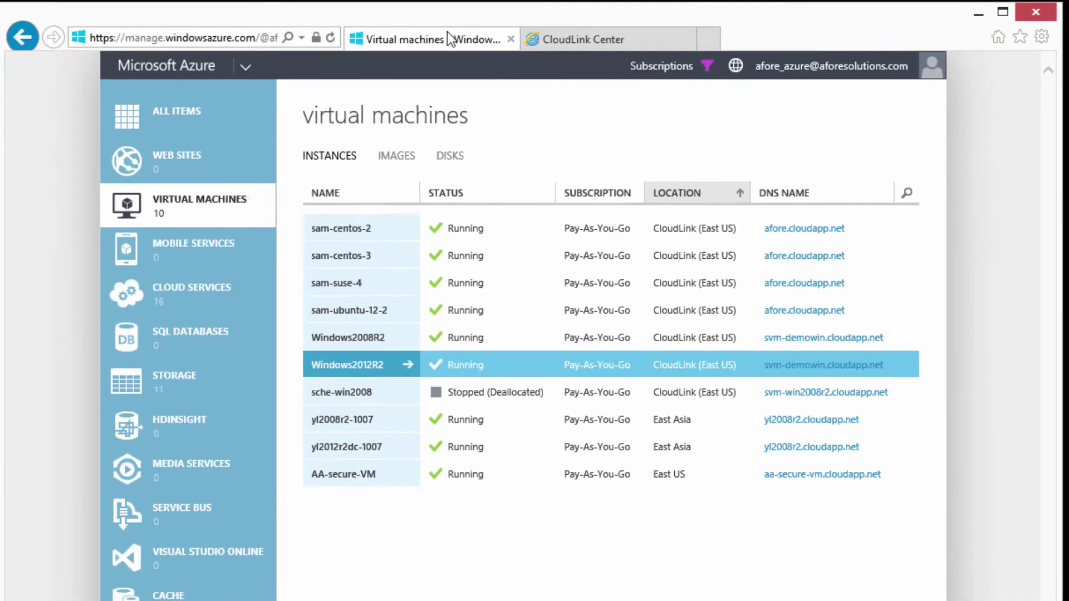